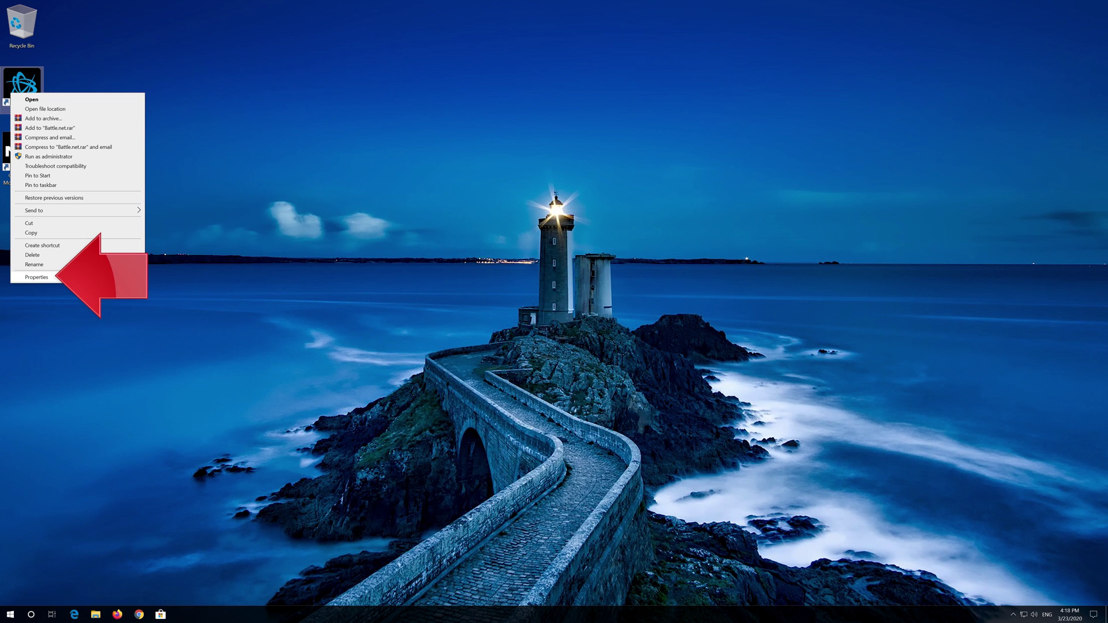
# Set the Battle.net shortcut's compatibility properties so the program runs as an administrator, and save the change.
pyautogui.click(70, 280)
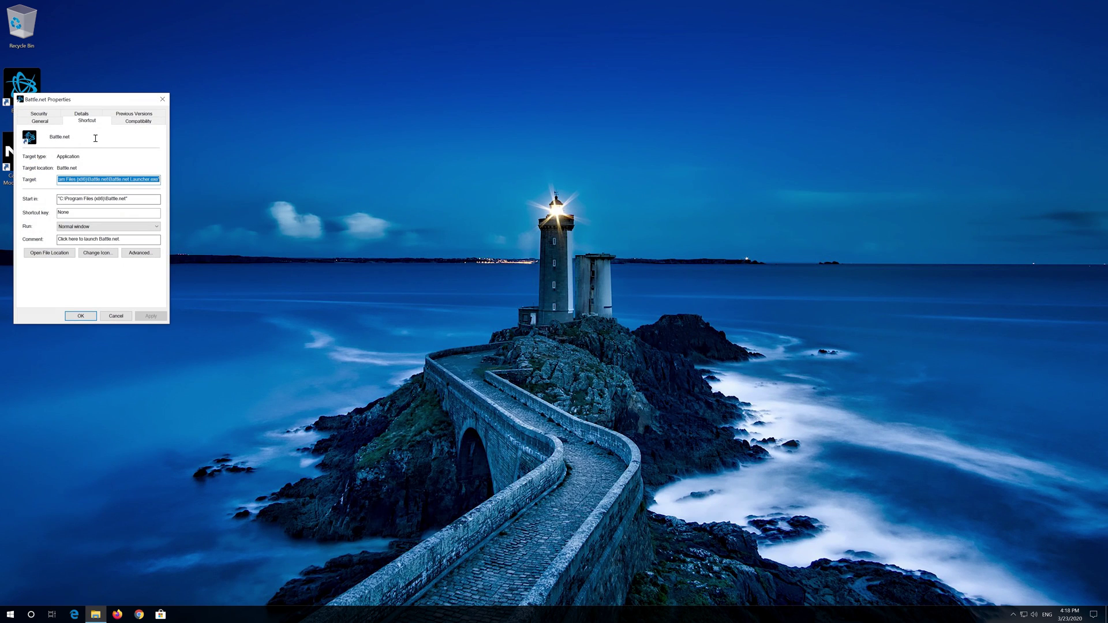
pyautogui.moveTo(98, 102); pyautogui.dragTo(577, 141)
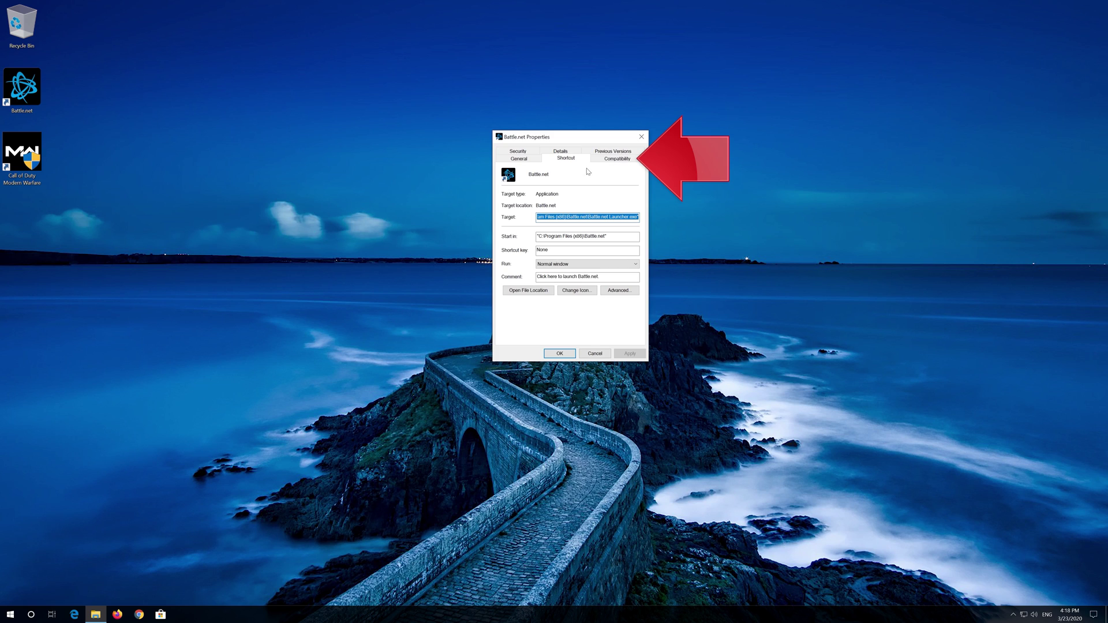
pyautogui.click(620, 162)
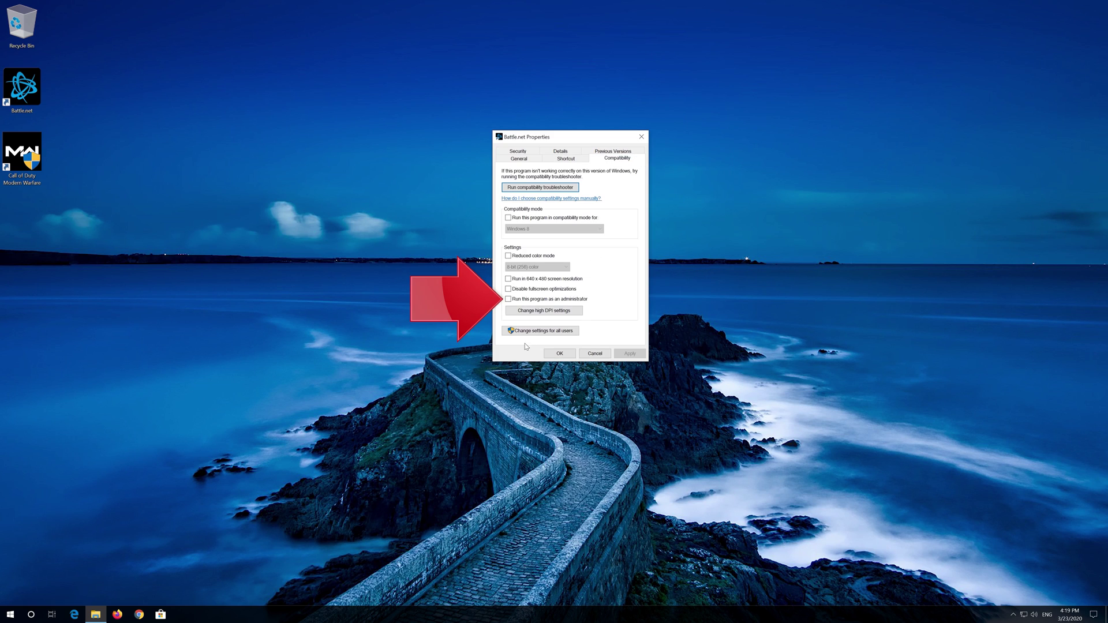
pyautogui.click(509, 300)
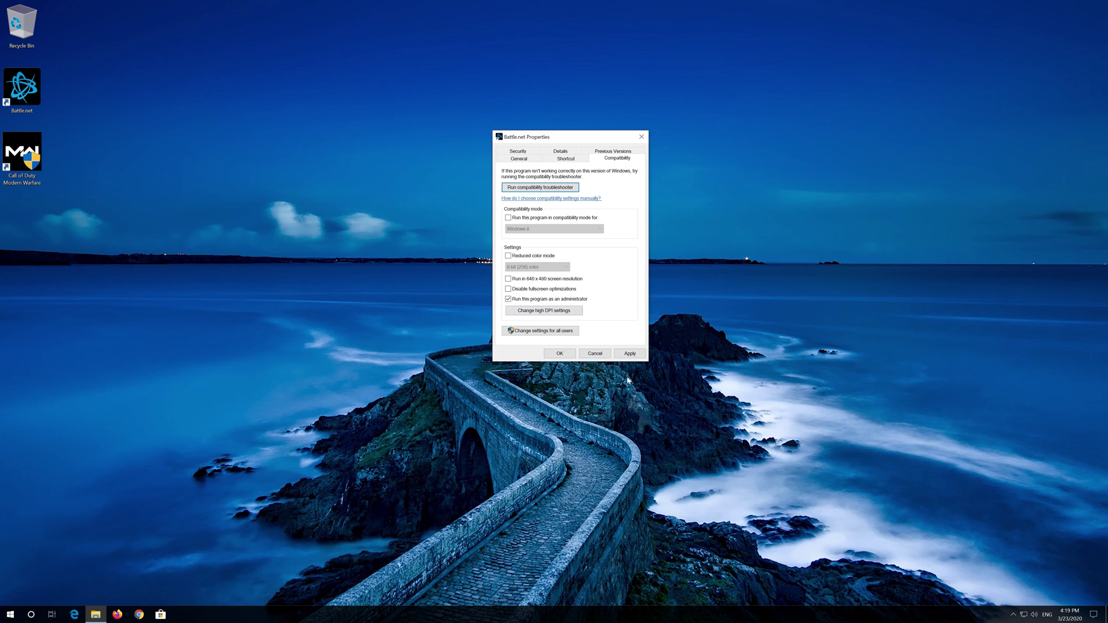
pyautogui.click(630, 353)
pyautogui.click(560, 354)
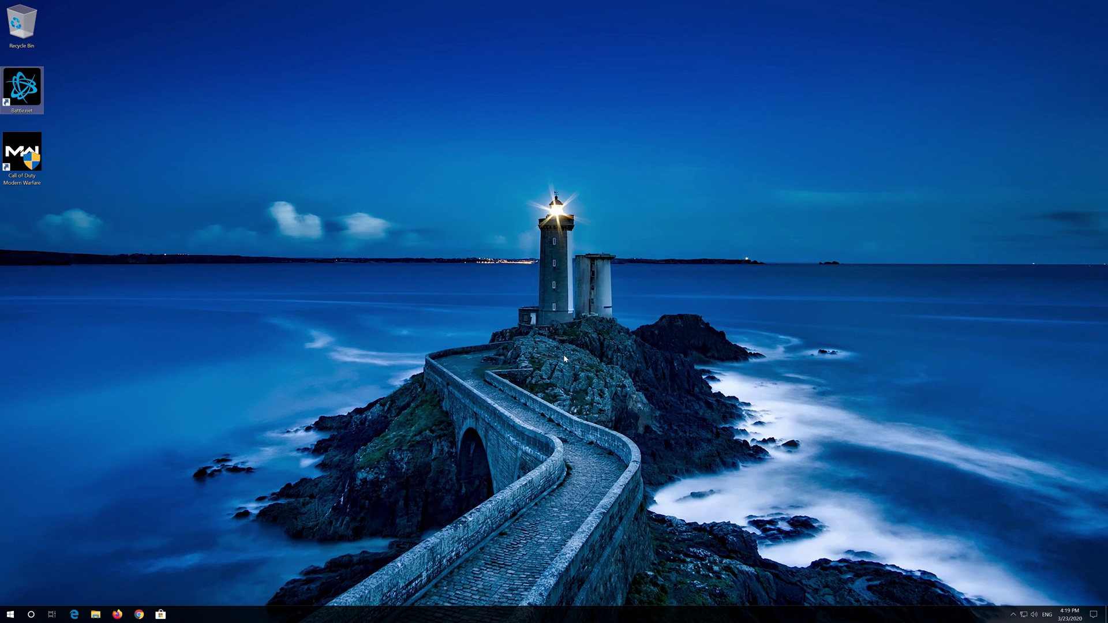
# Launch Battle.net from the desktop and allow its launcher to make changes to the device.
pyautogui.doubleClick(10, 81)
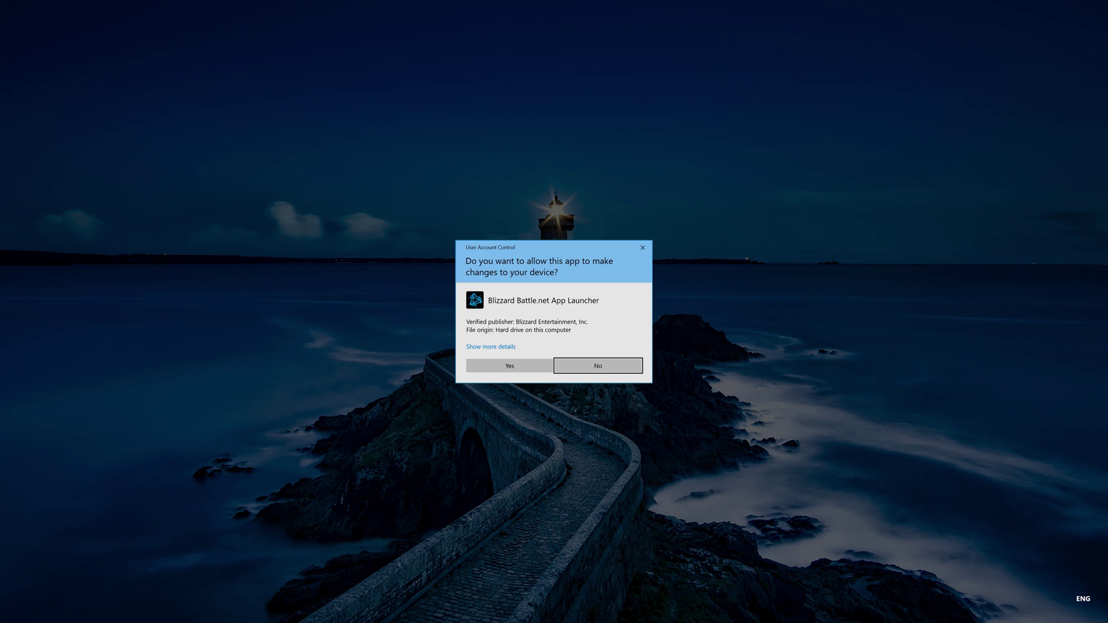
pyautogui.click(510, 368)
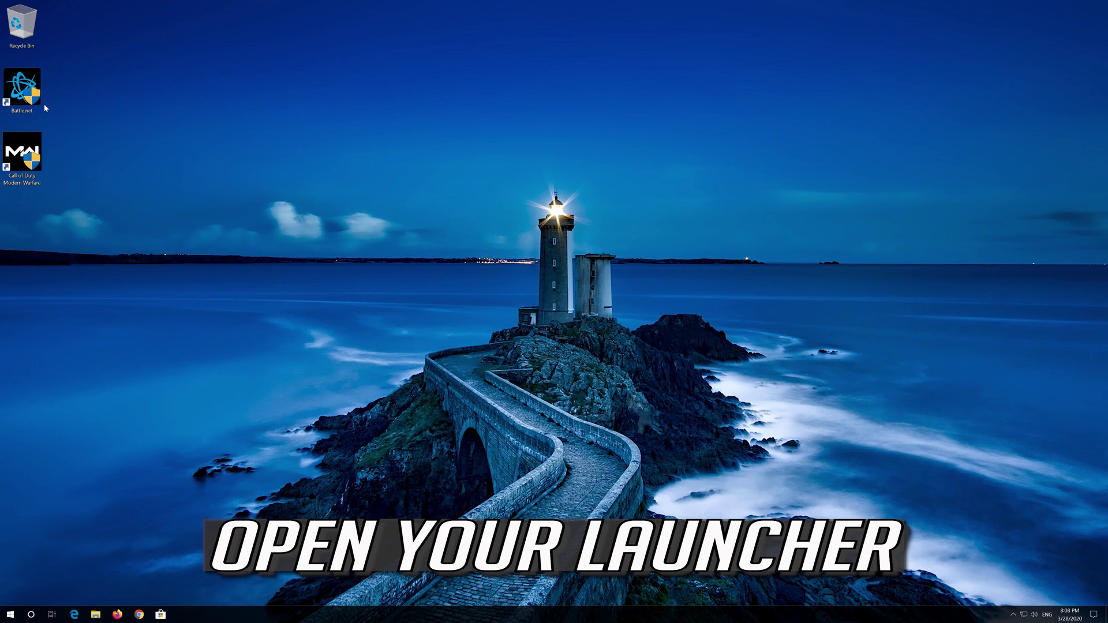
pyautogui.doubleClick(33, 97)
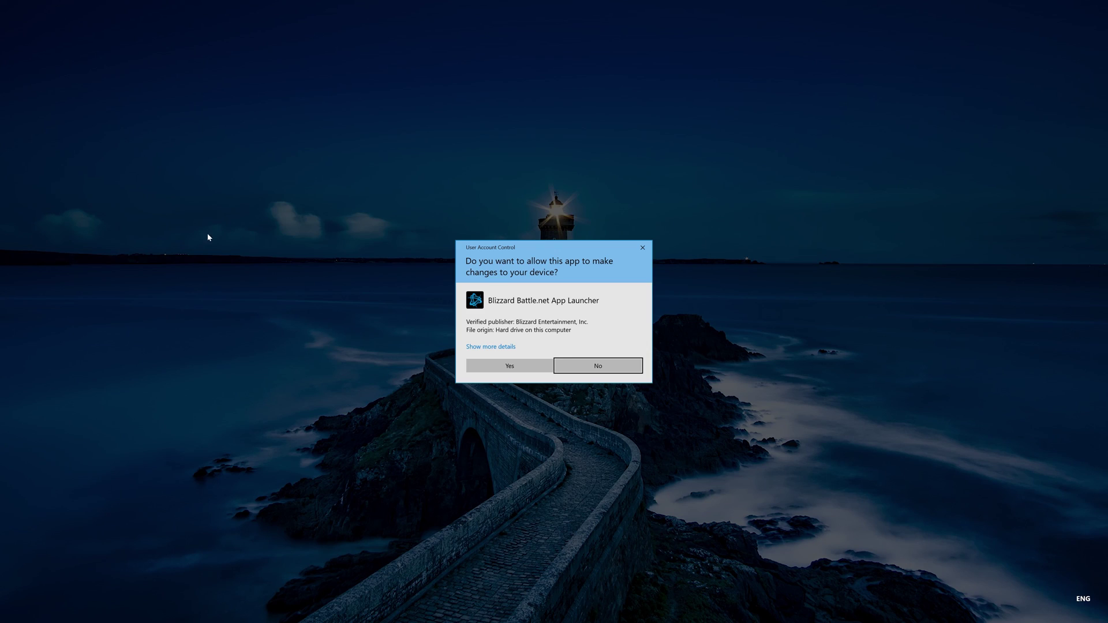
pyautogui.click(529, 371)
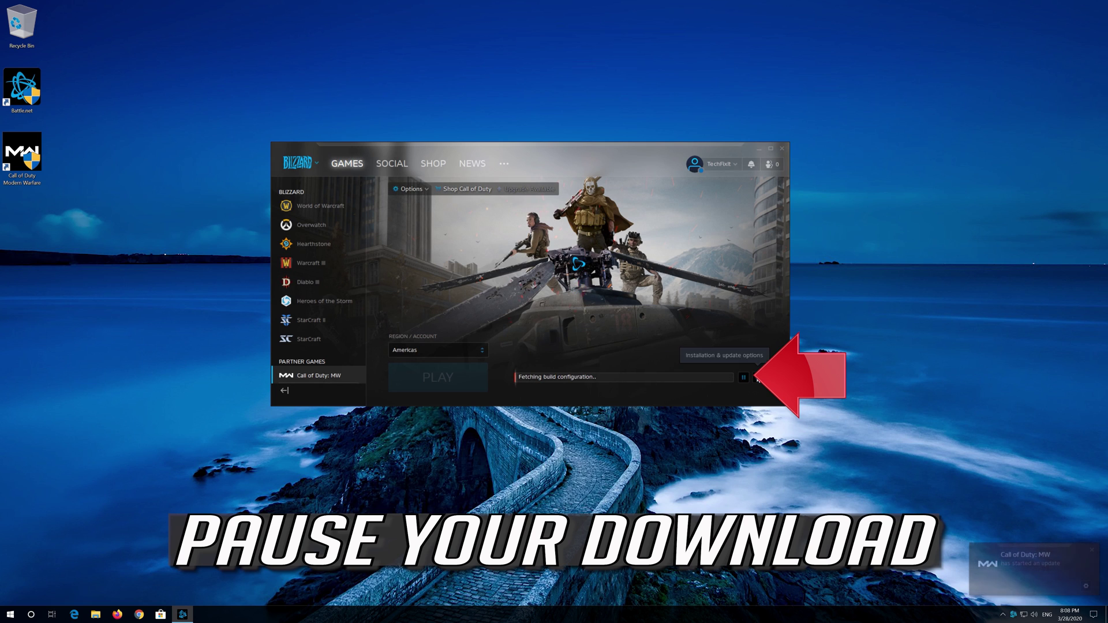
# With the Call of Duty: MW download paused, change the region to Europe and resume the download.
pyautogui.click(743, 378)
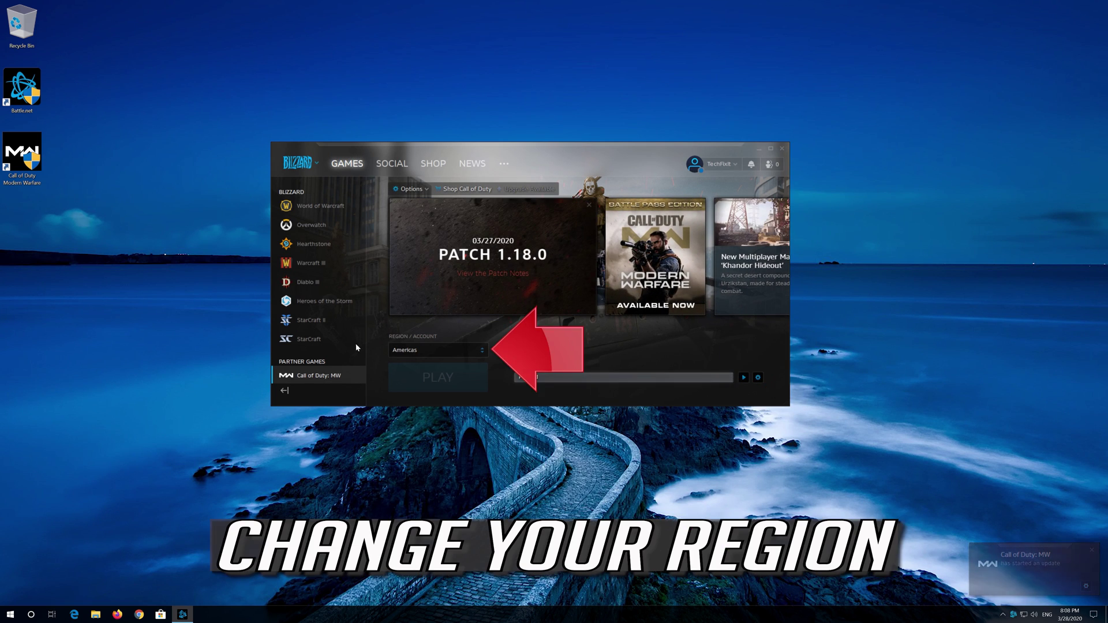
pyautogui.click(397, 350)
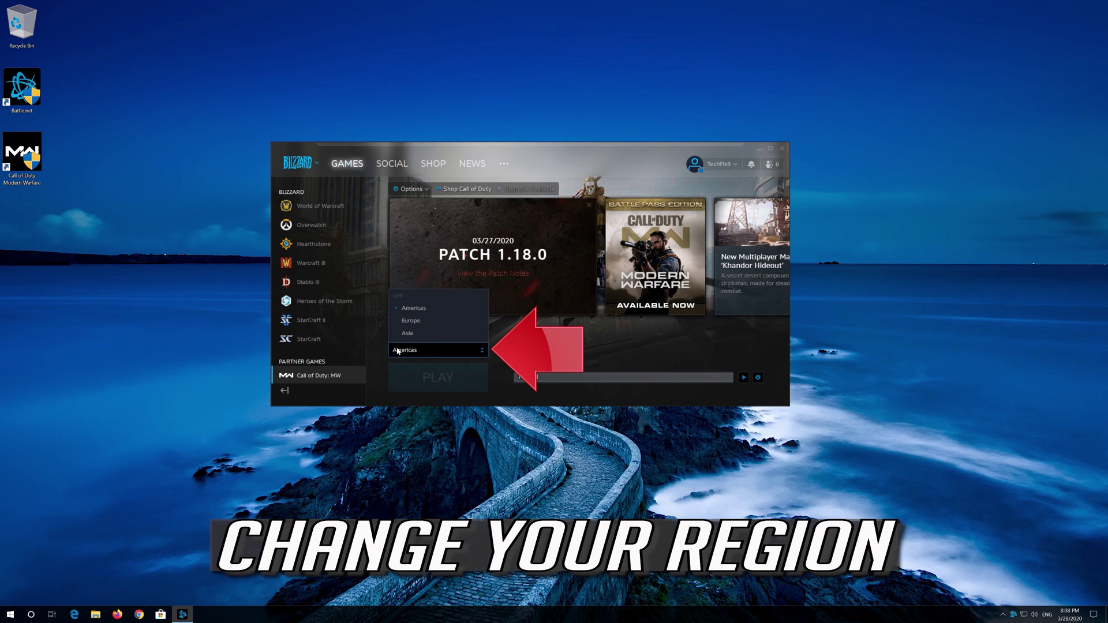
pyautogui.click(416, 321)
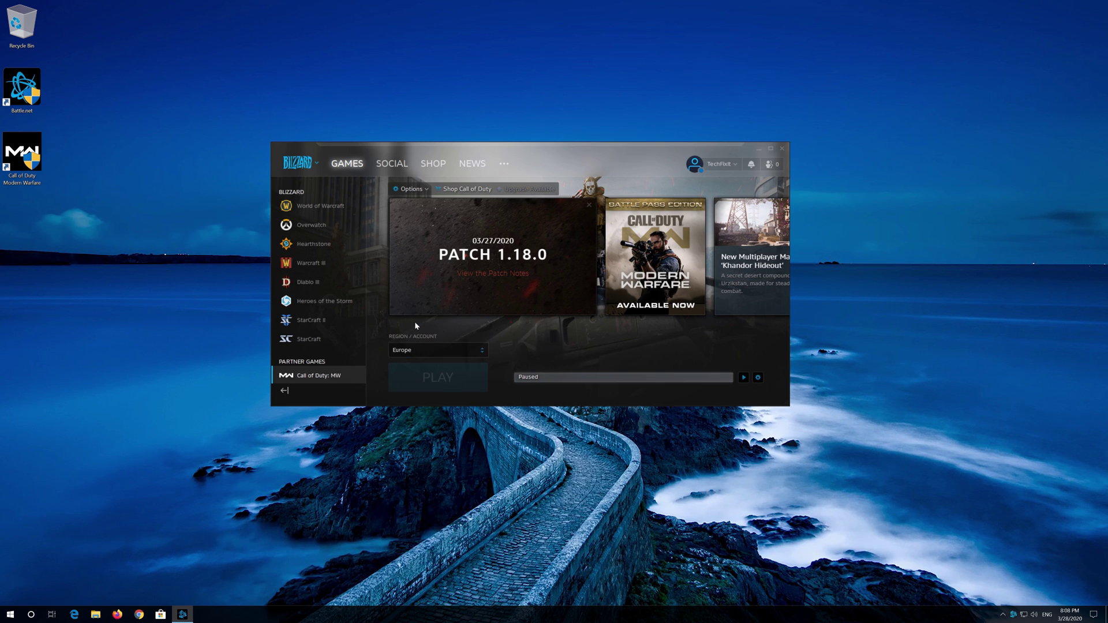
pyautogui.click(748, 379)
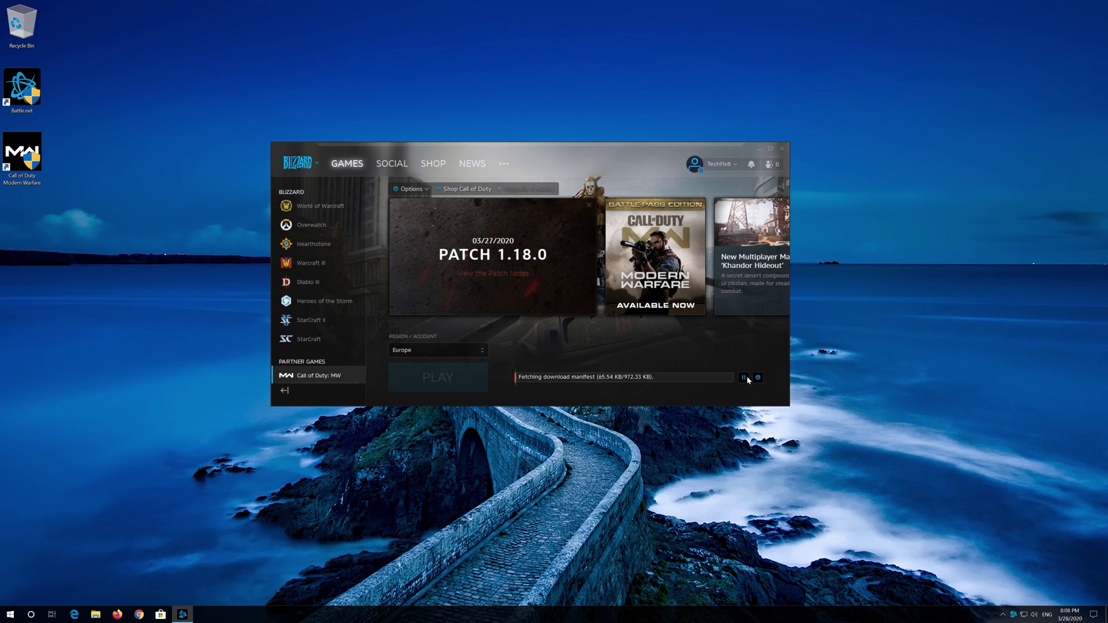
pyautogui.moveTo(621, 380)
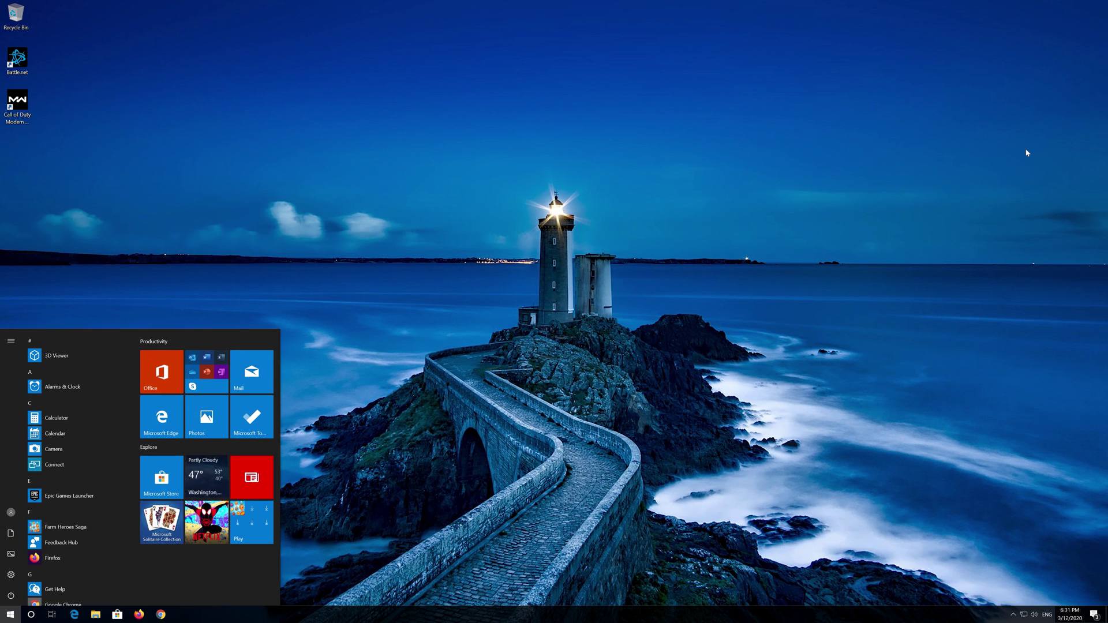
# Open Command Prompt as administrator, allow it to make changes, and enlarge its window near the middle of the desktop.
pyautogui.write('cmd')
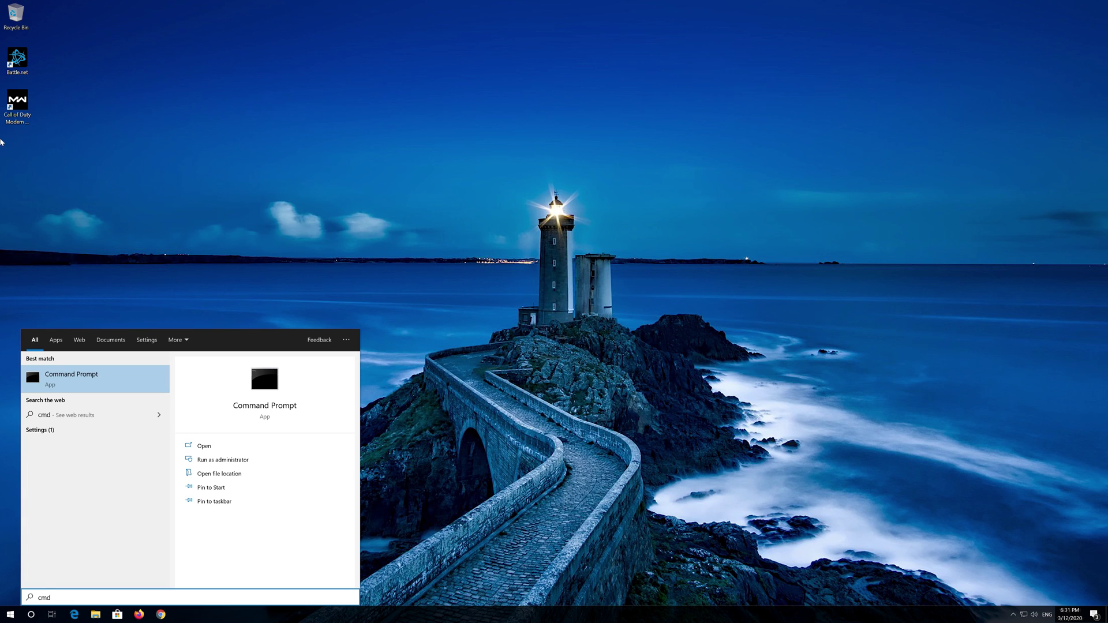
pyautogui.rightClick(113, 388)
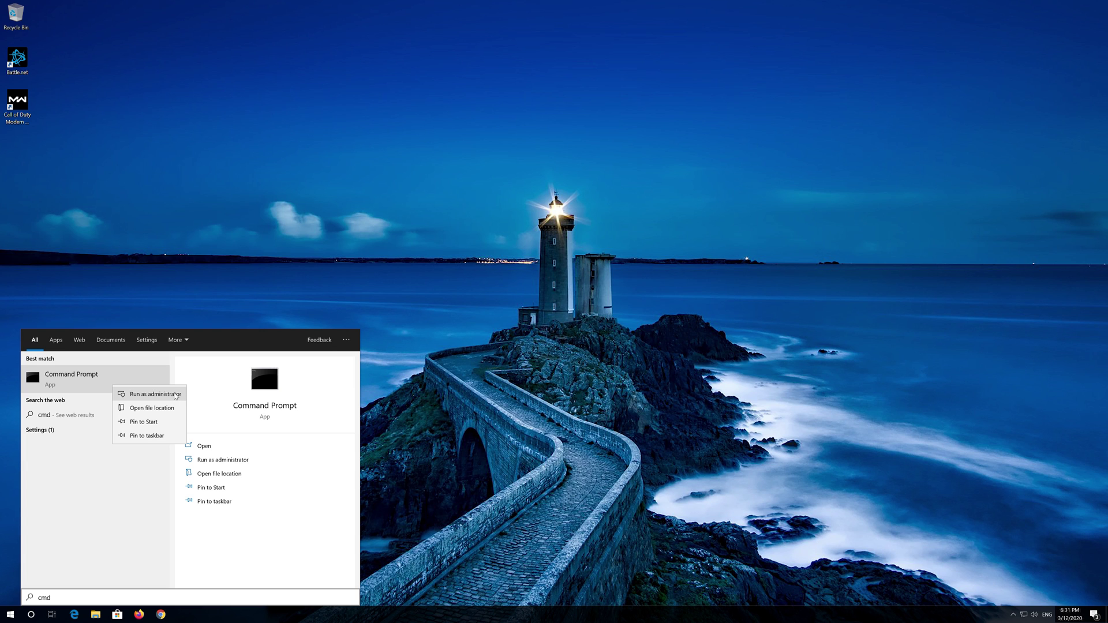
pyautogui.click(154, 394)
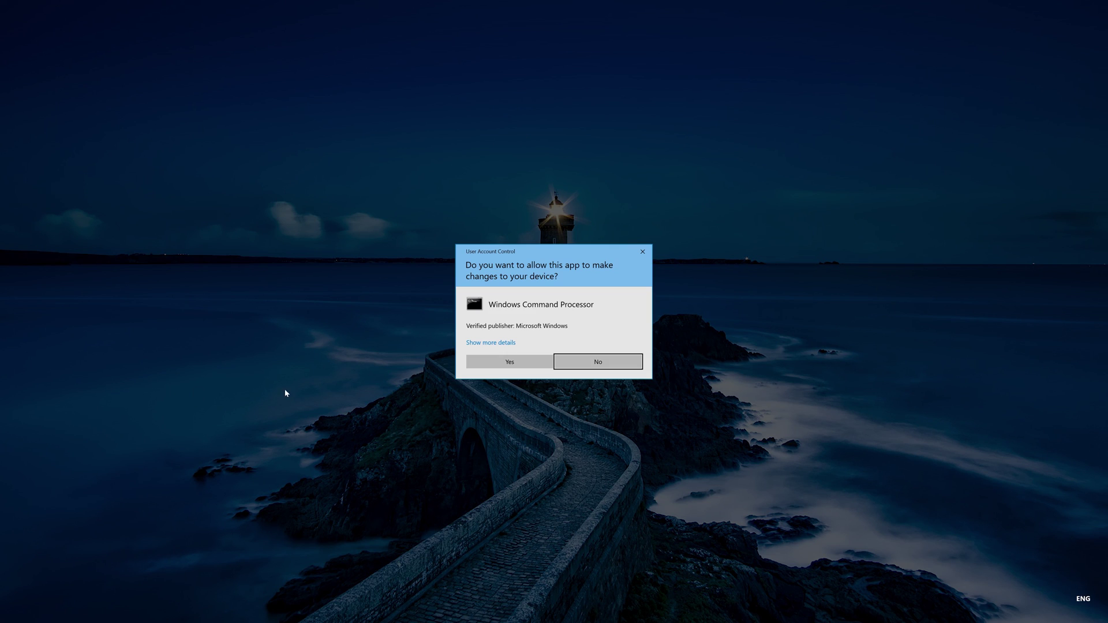
pyautogui.click(510, 362)
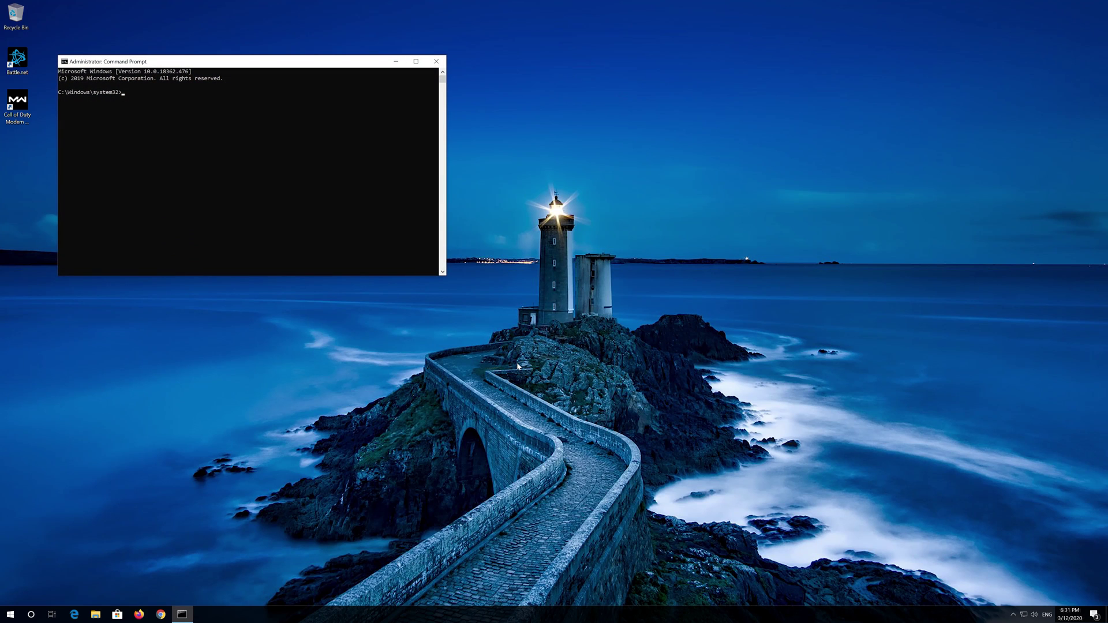
pyautogui.moveTo(336, 62); pyautogui.dragTo(591, 180)
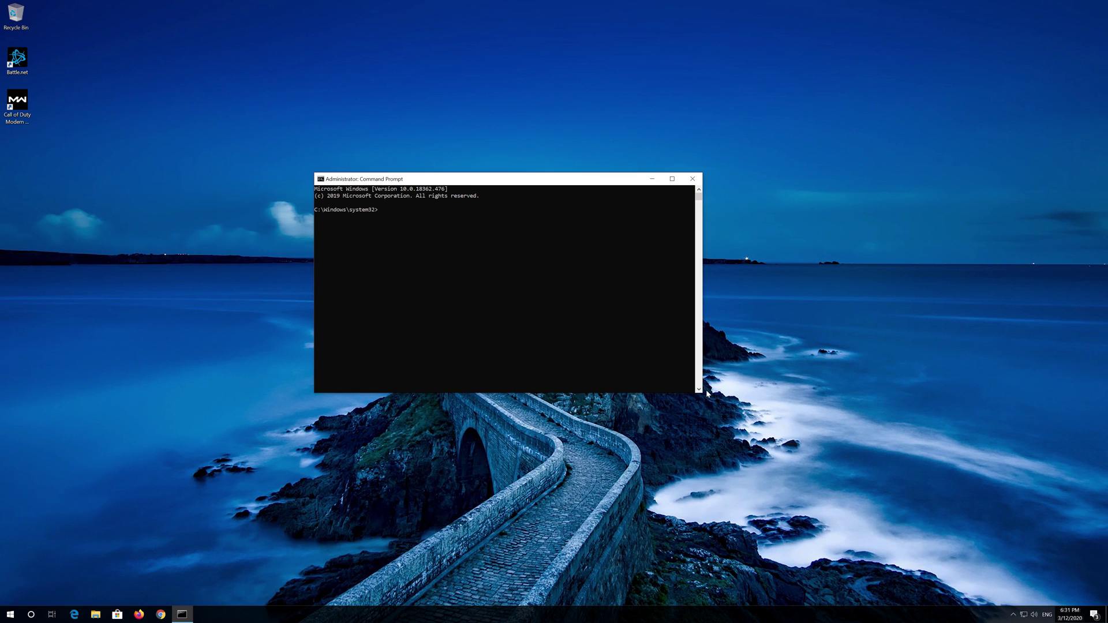
pyautogui.moveTo(703, 396); pyautogui.dragTo(767, 417)
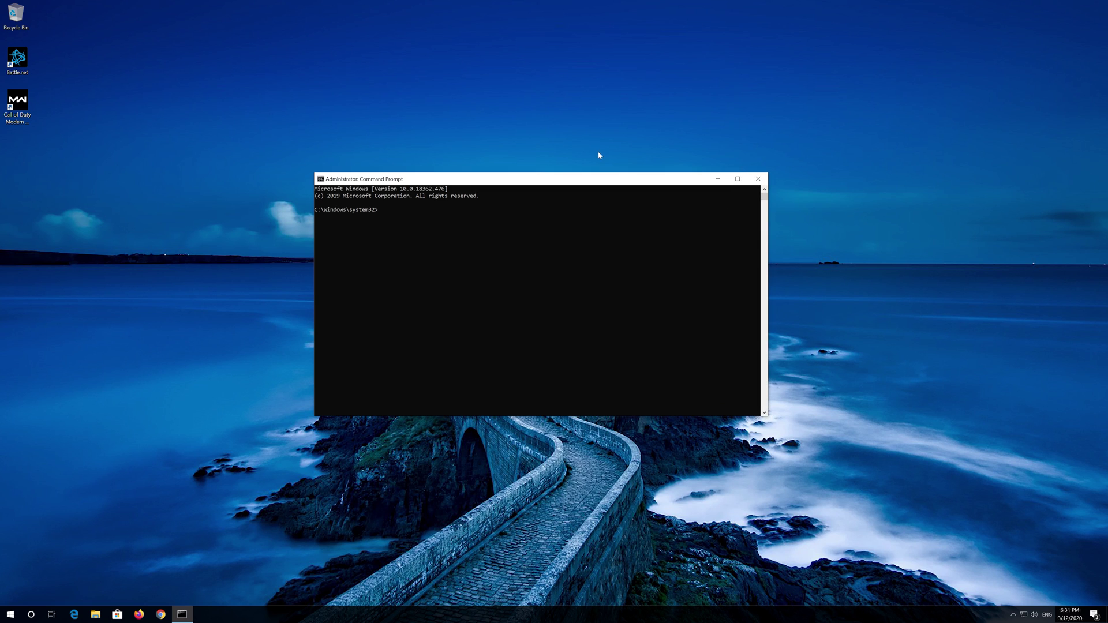
pyautogui.moveTo(608, 180); pyautogui.dragTo(619, 168)
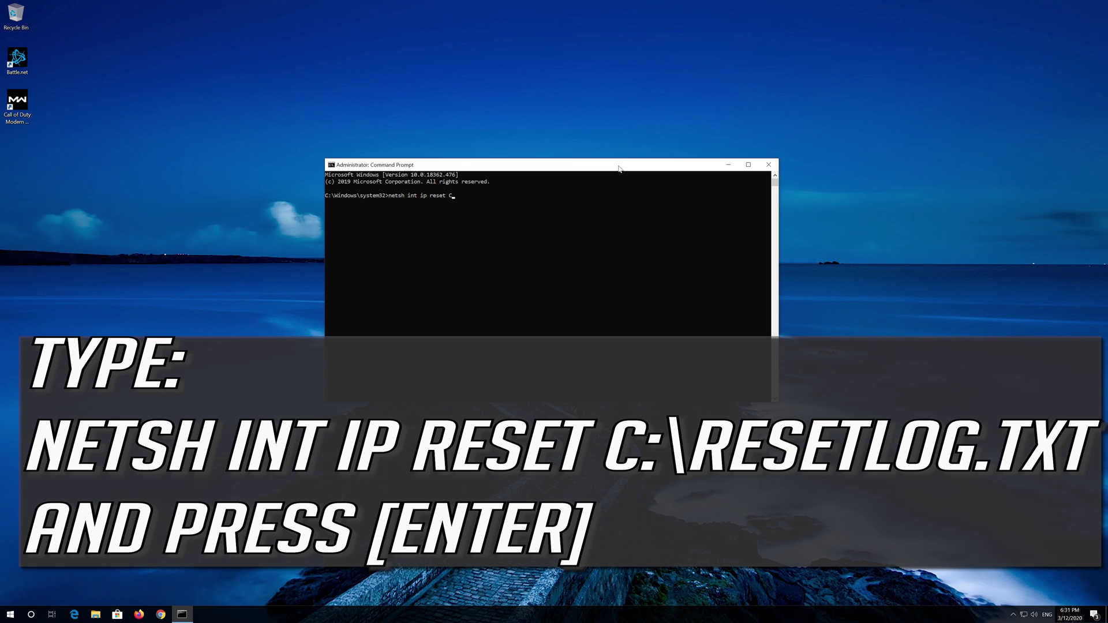
# Reset the network stack by running "netsh int ip reset C:\resetlog.txt" and "netsh winsock reset".
pyautogui.write('etlog.txt')
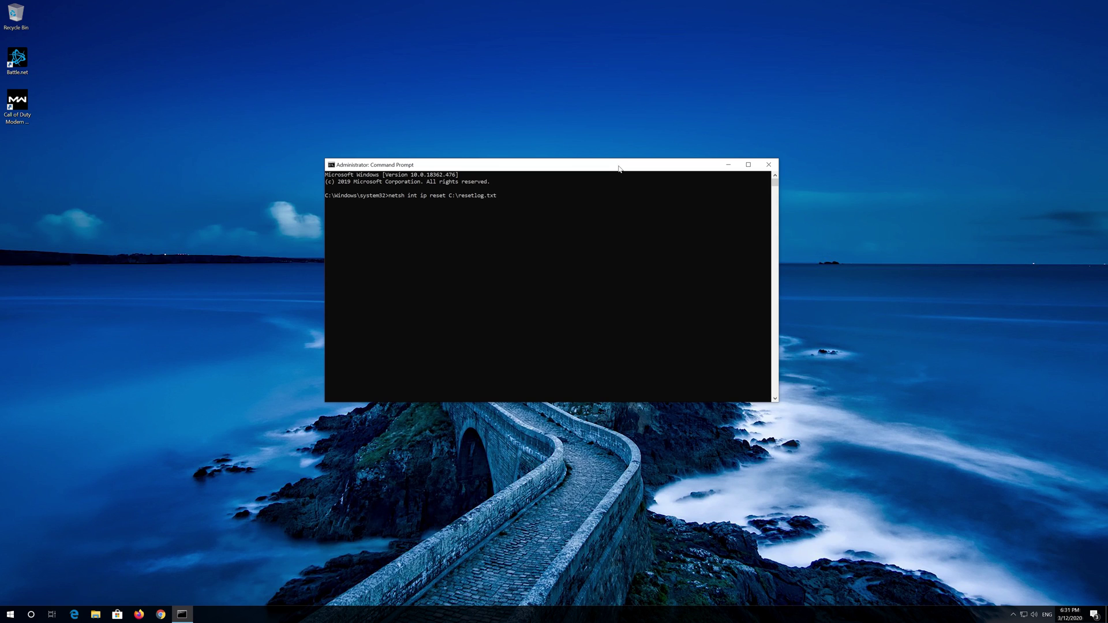
pyautogui.press('Return')
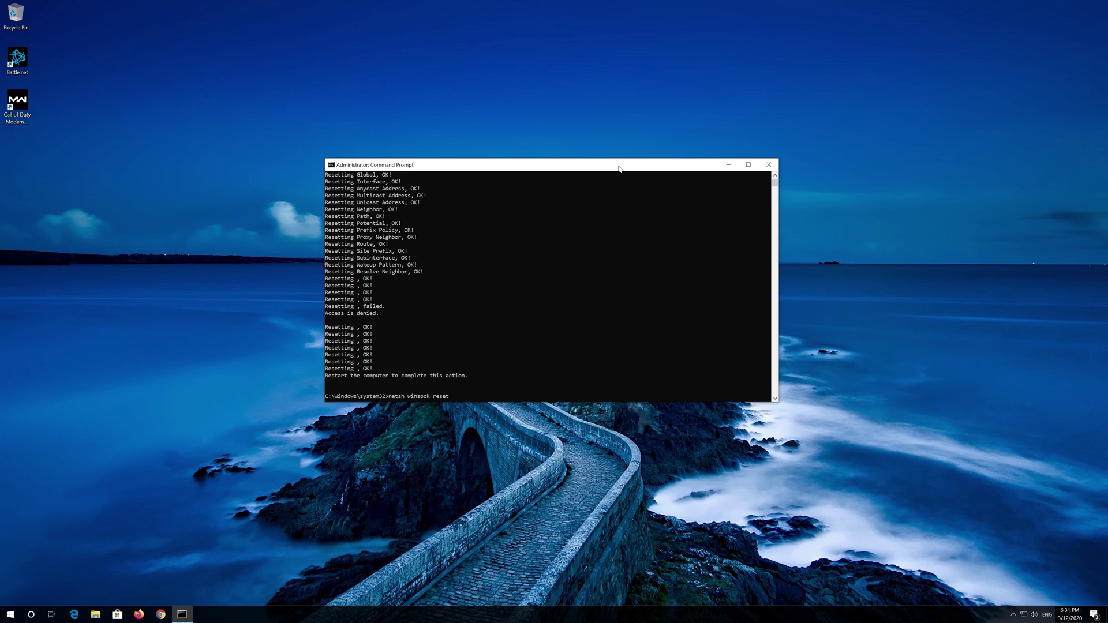
pyautogui.press('Return')
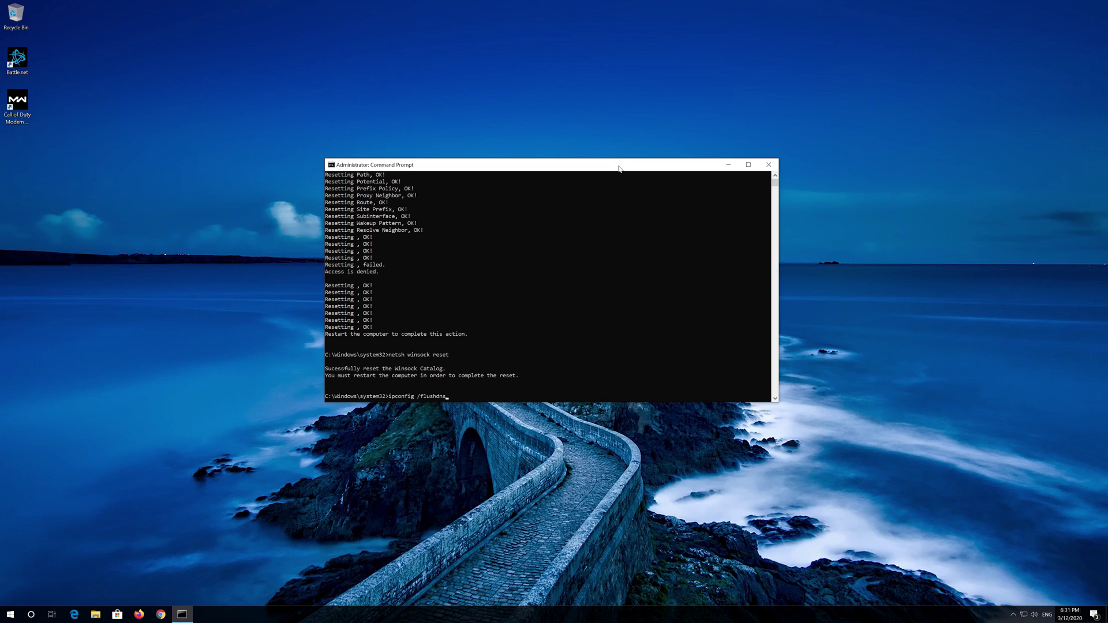
# Flush the DNS cache with "ipconfig /flushdns" and close Command Prompt with "exit".
pyautogui.press('Return')
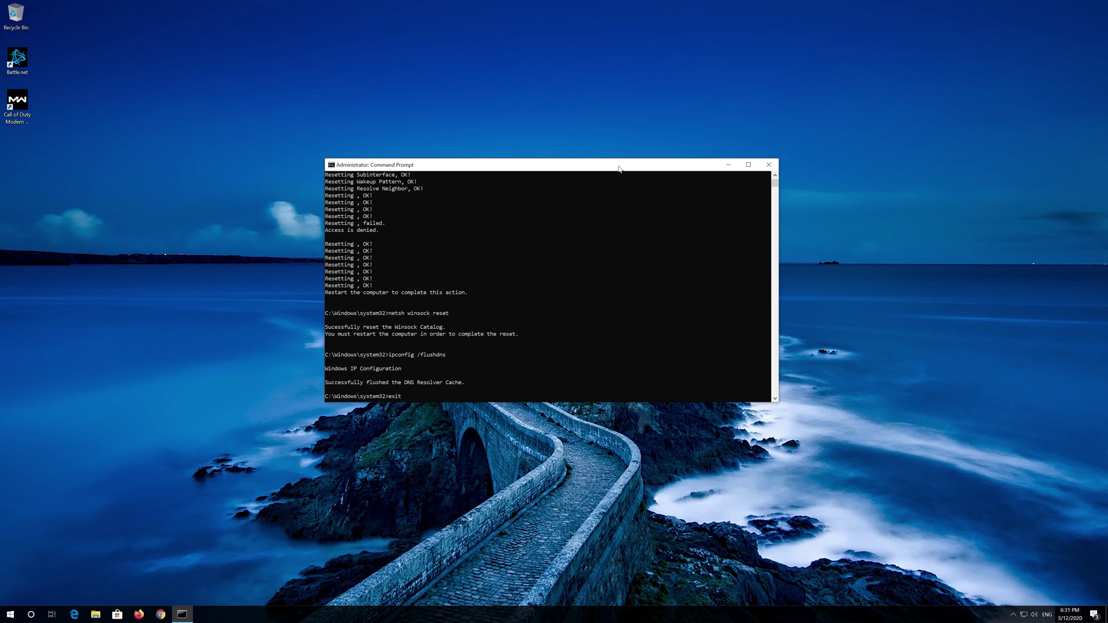
pyautogui.press('Return')
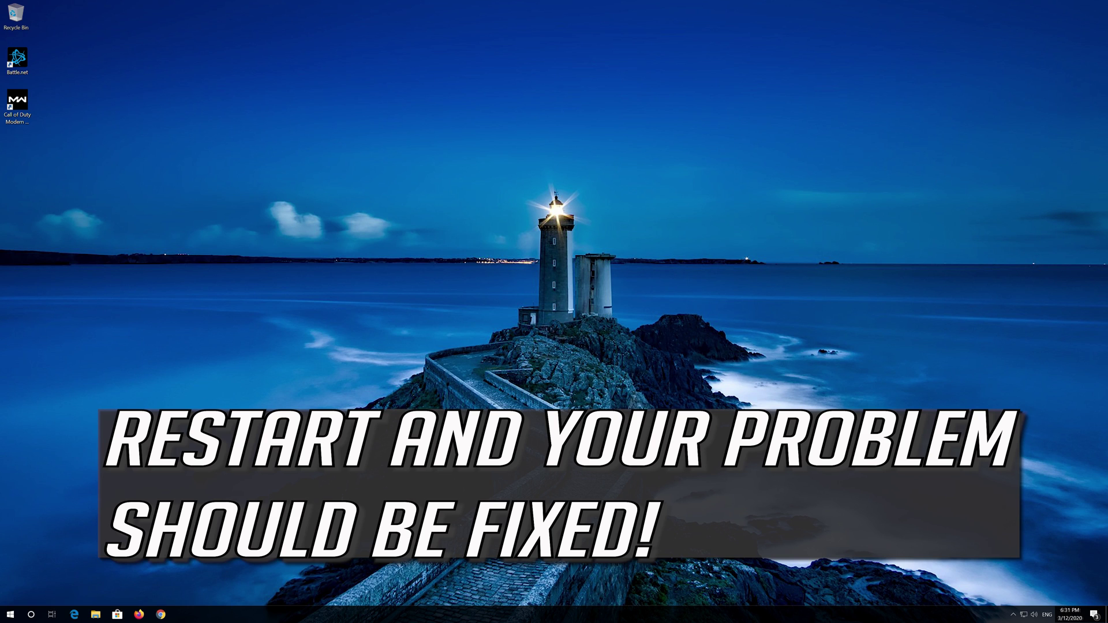
# Restart the computer.
pyautogui.click(7, 613)
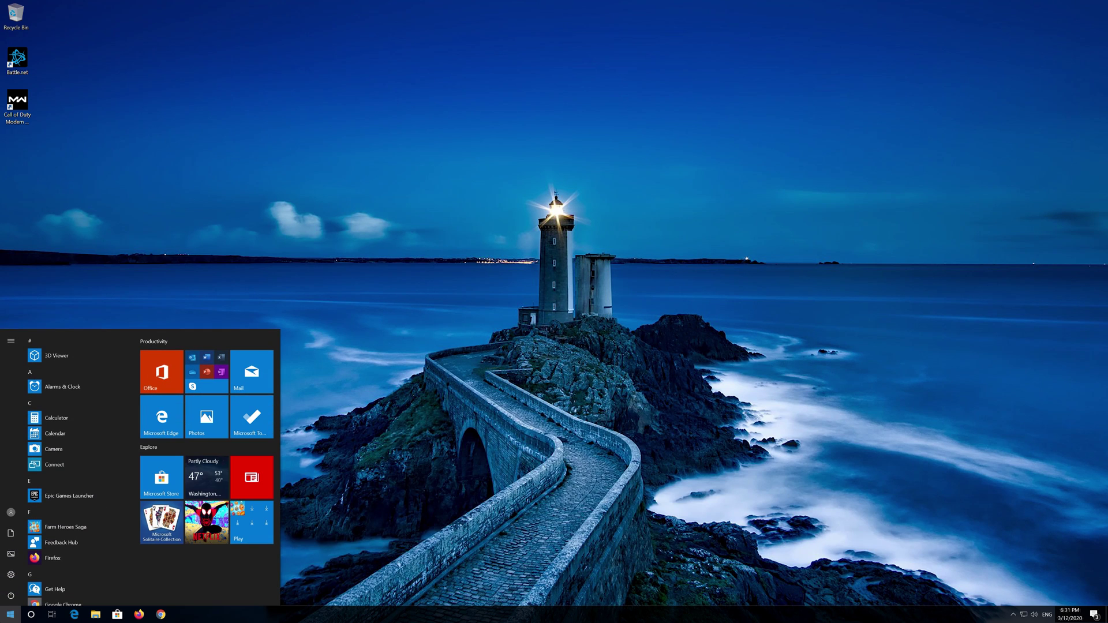
pyautogui.click(9, 598)
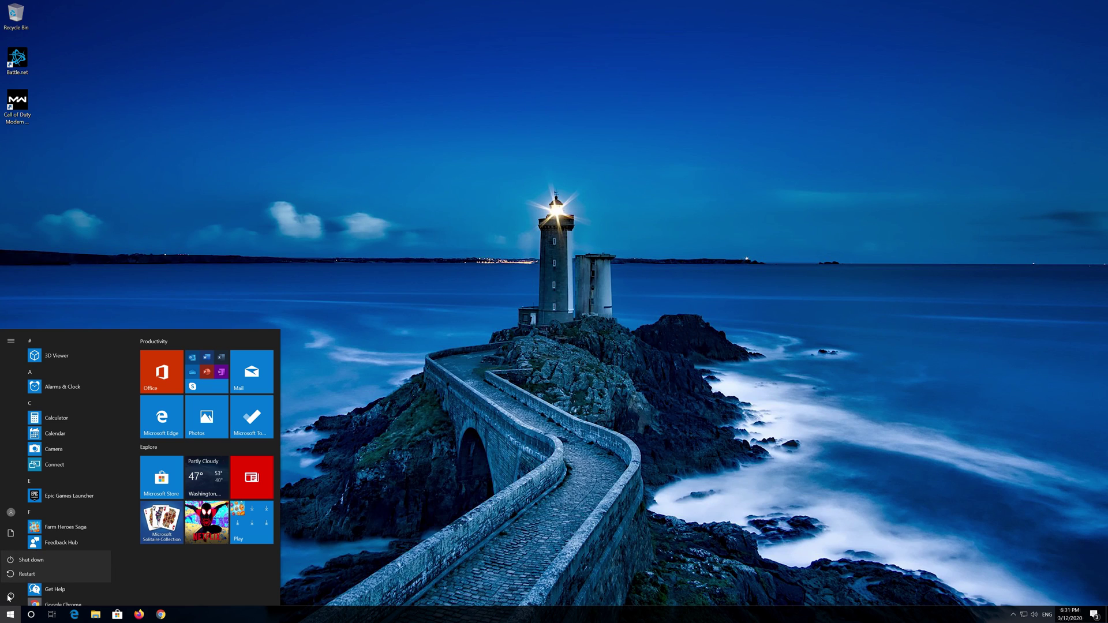
pyautogui.click(26, 573)
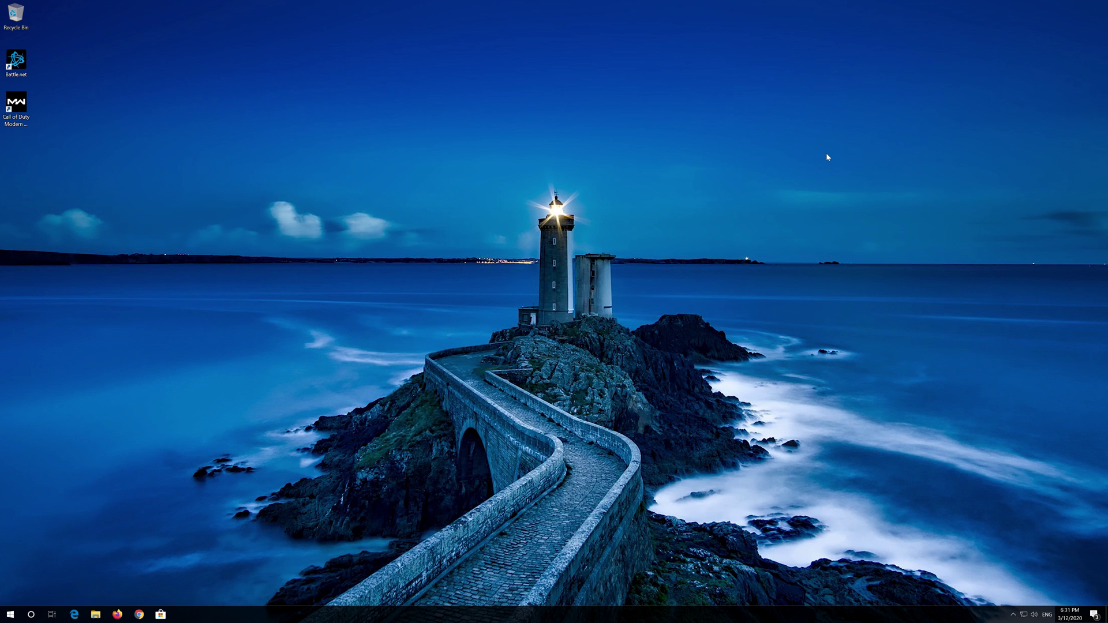
# Open Control Panel and go through Network and Sharing Center to the adapter settings listing the network connections.
pyautogui.press('super')
pyautogui.write('control panel')
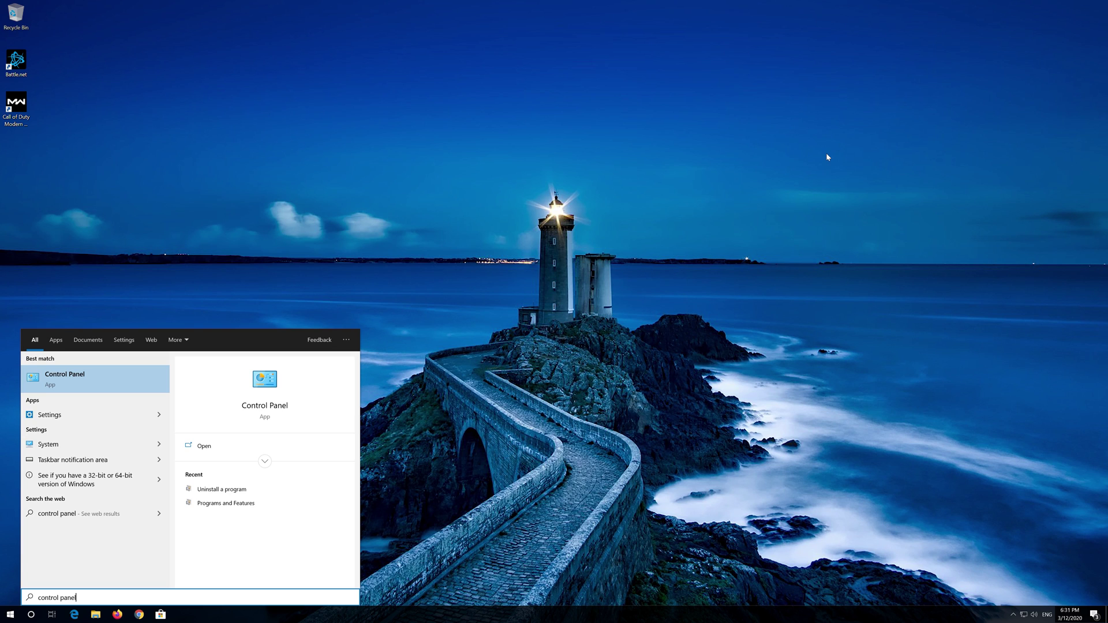
pyautogui.click(101, 379)
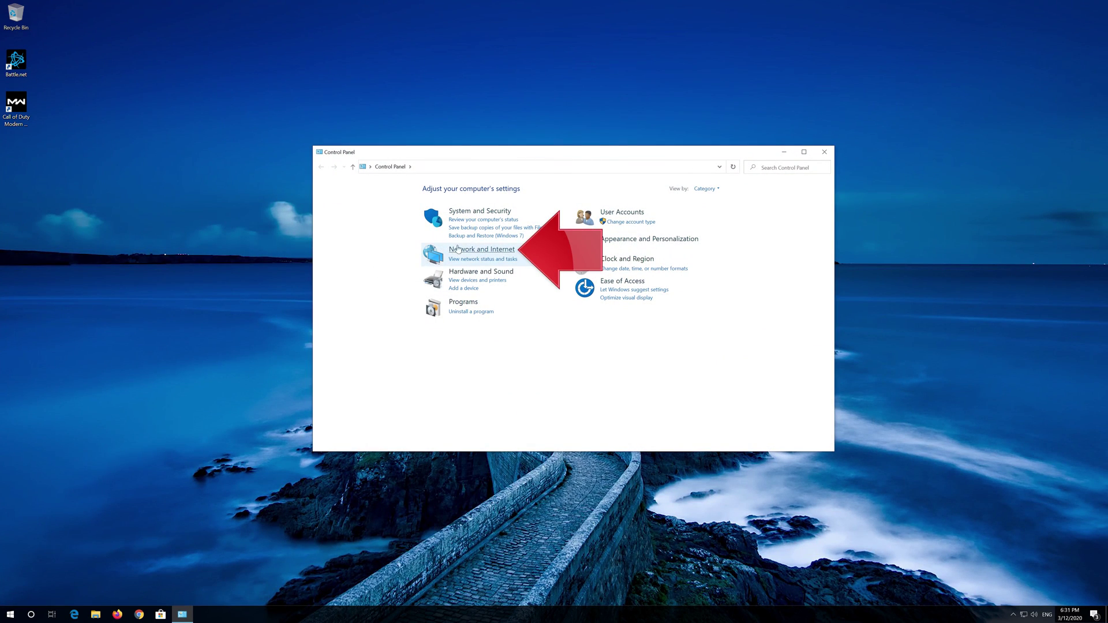
pyautogui.click(486, 250)
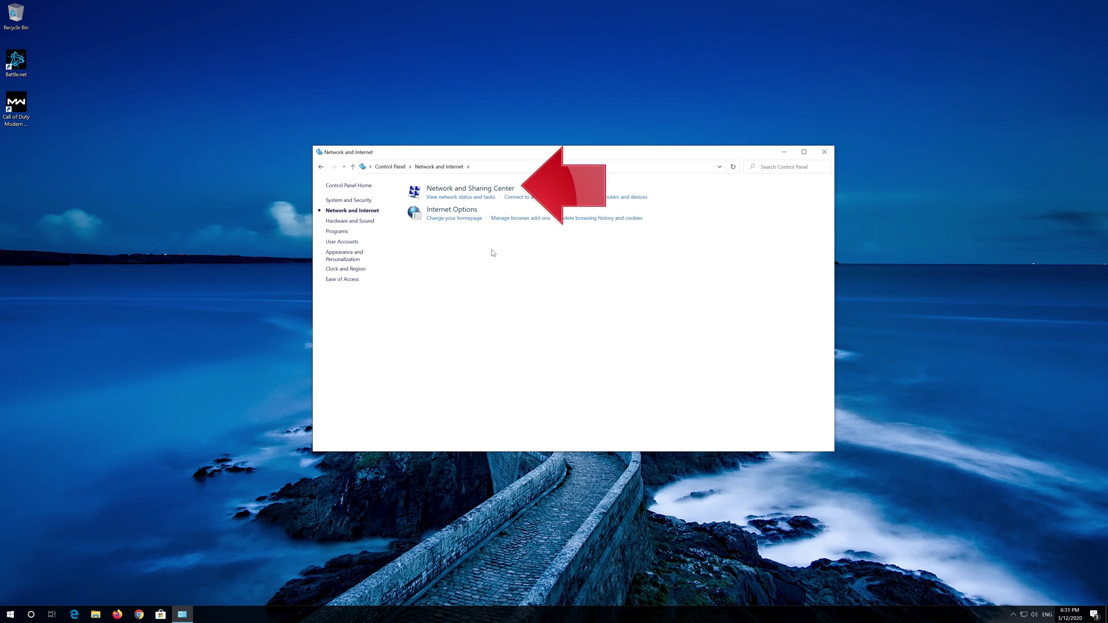
pyautogui.click(483, 190)
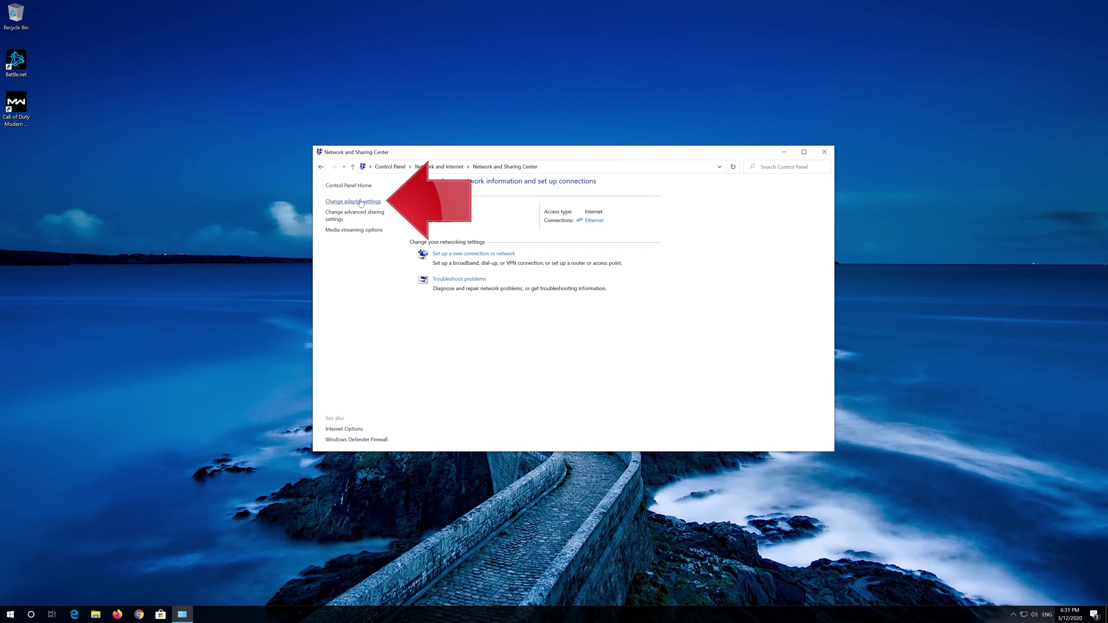
pyautogui.click(352, 202)
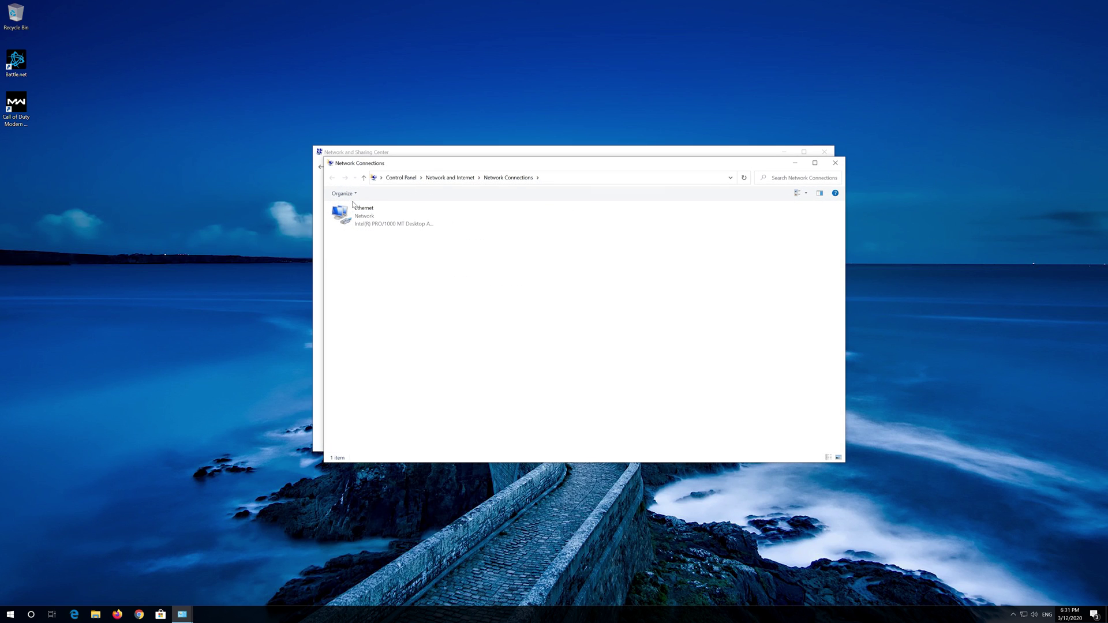
# Open the Internet Protocol Version 4 (TCP/IPv4) properties of the Ethernet connection.
pyautogui.click(379, 213)
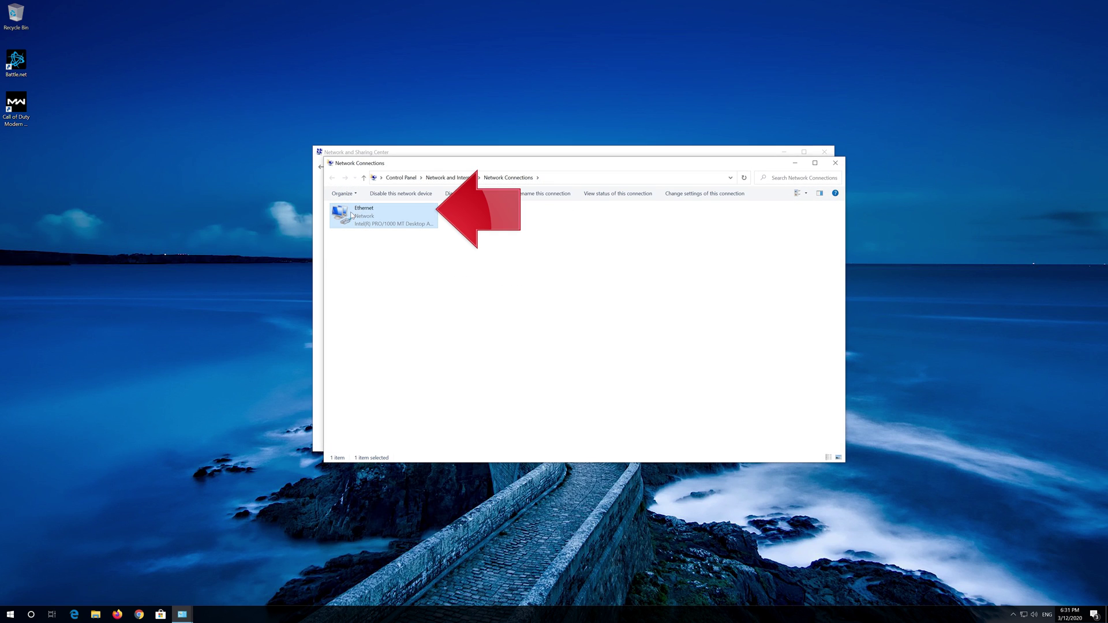
pyautogui.rightClick(381, 213)
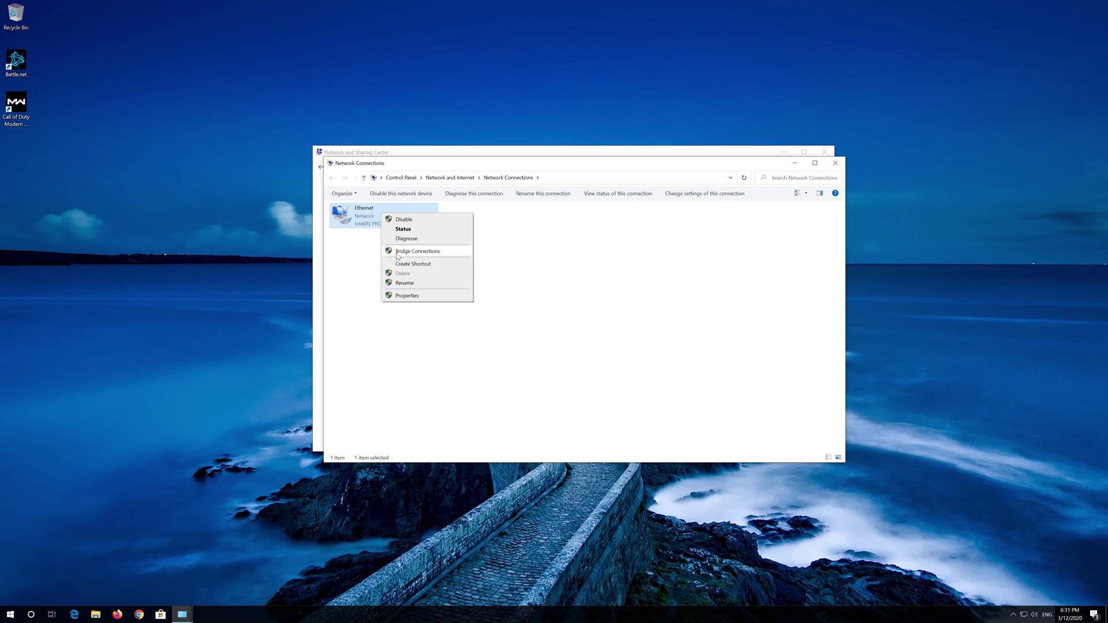
pyautogui.click(424, 296)
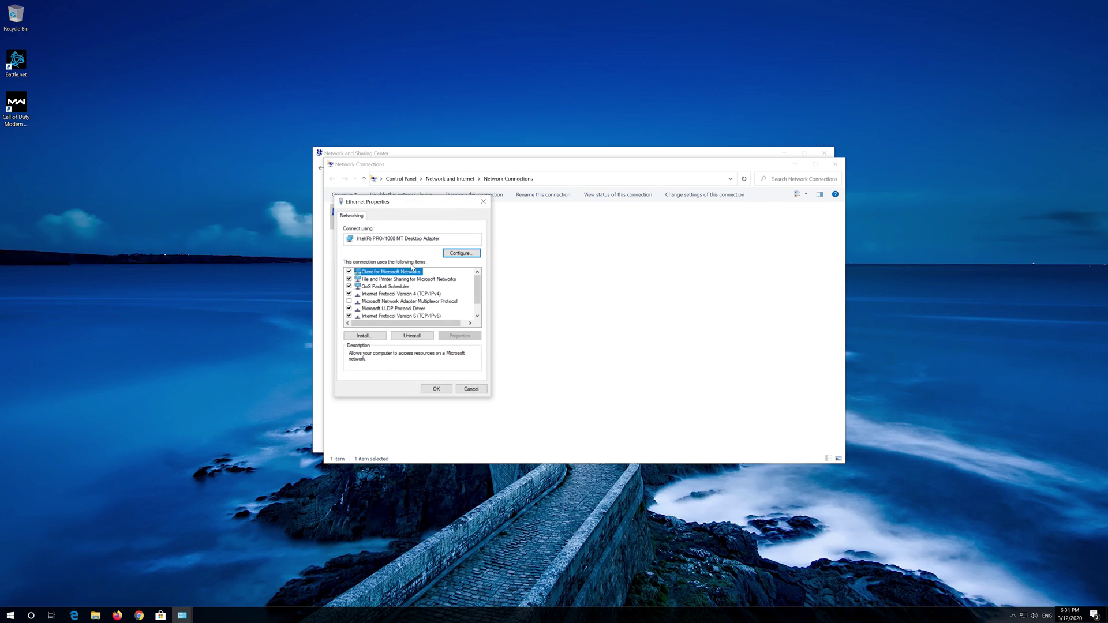
pyautogui.moveTo(409, 209); pyautogui.dragTo(581, 214)
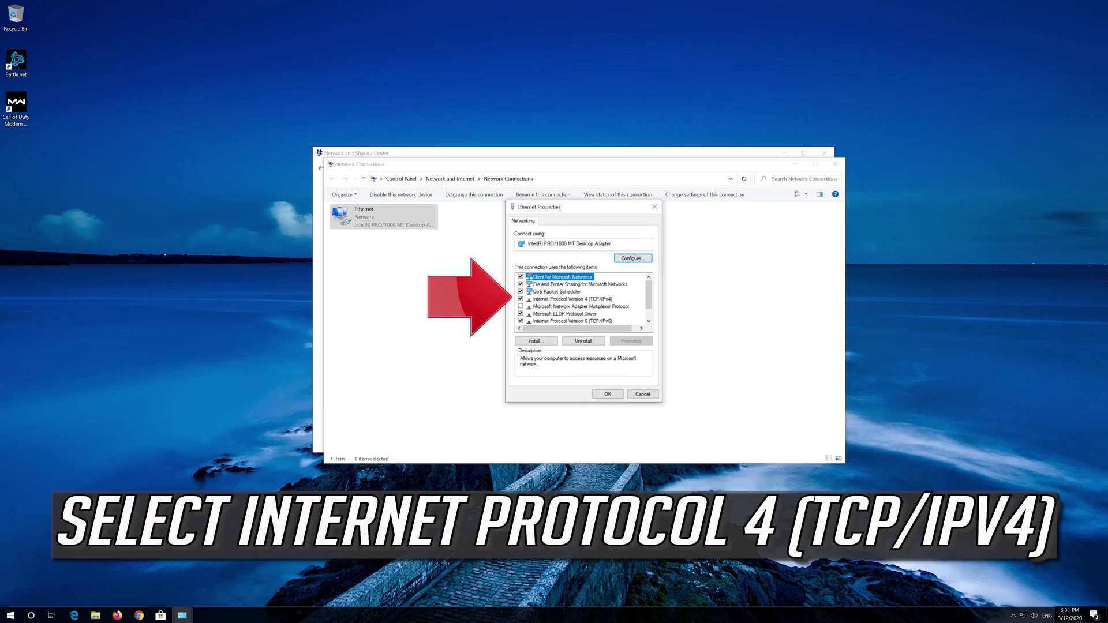
pyautogui.click(598, 299)
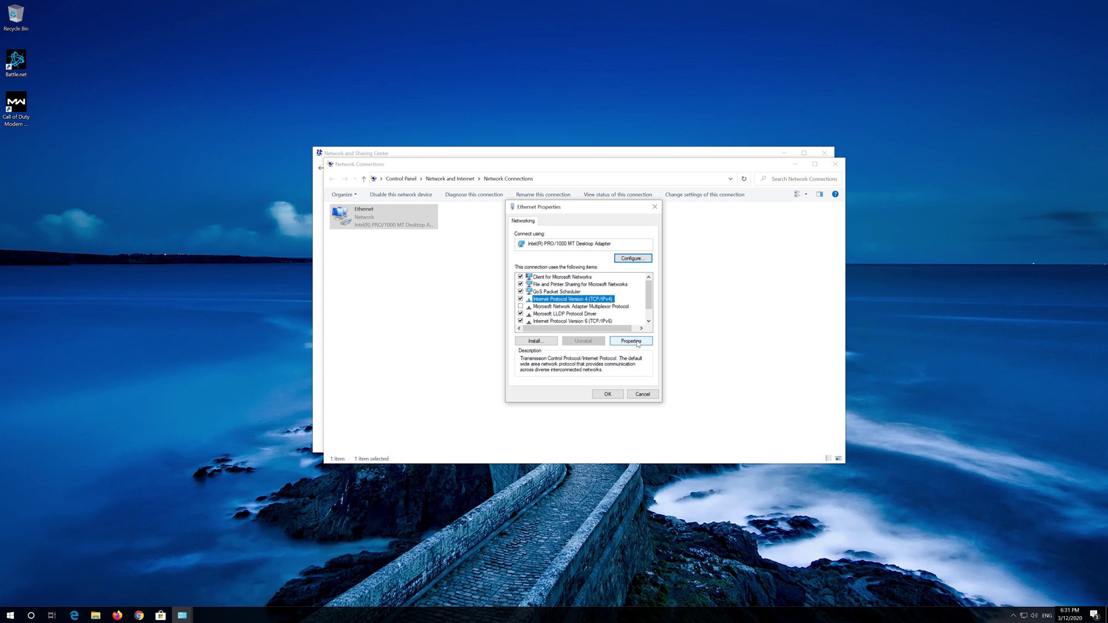
pyautogui.click(631, 341)
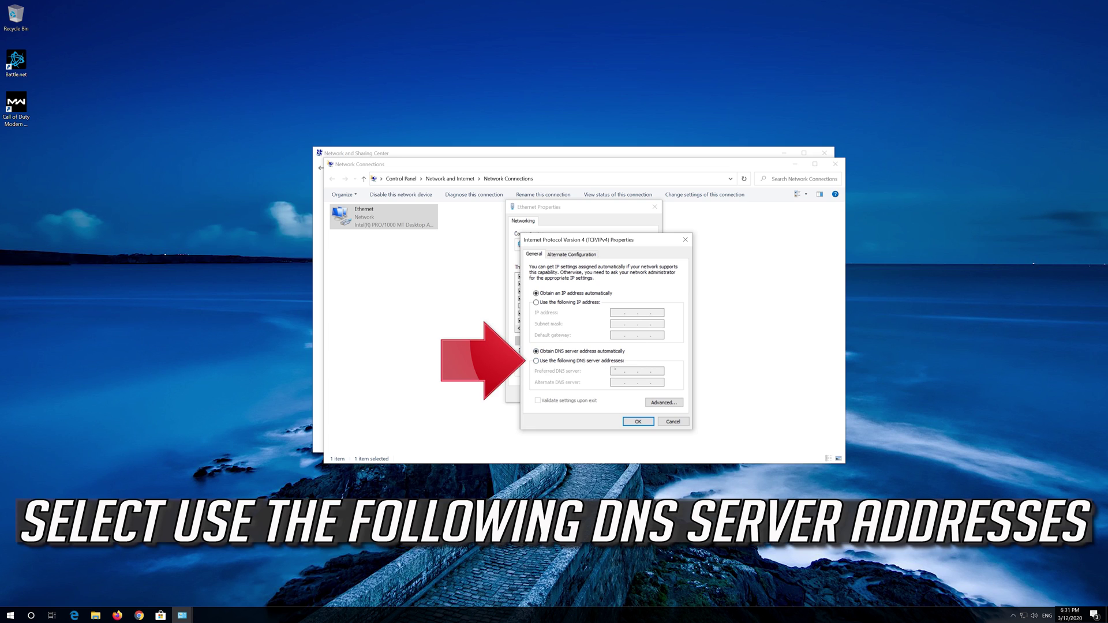
# Use custom DNS server addresses with preferred 1.1.1.1 and alternate 1.0.0.1, and confirm the IPv4 settings.
pyautogui.click(536, 361)
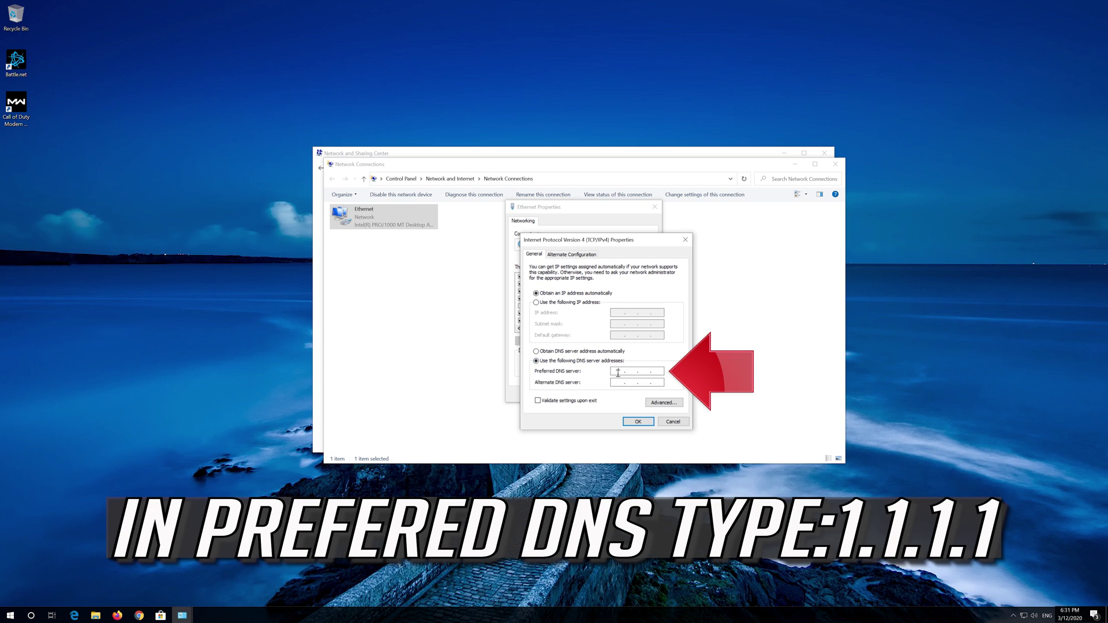
pyautogui.write('1.1.1.1')
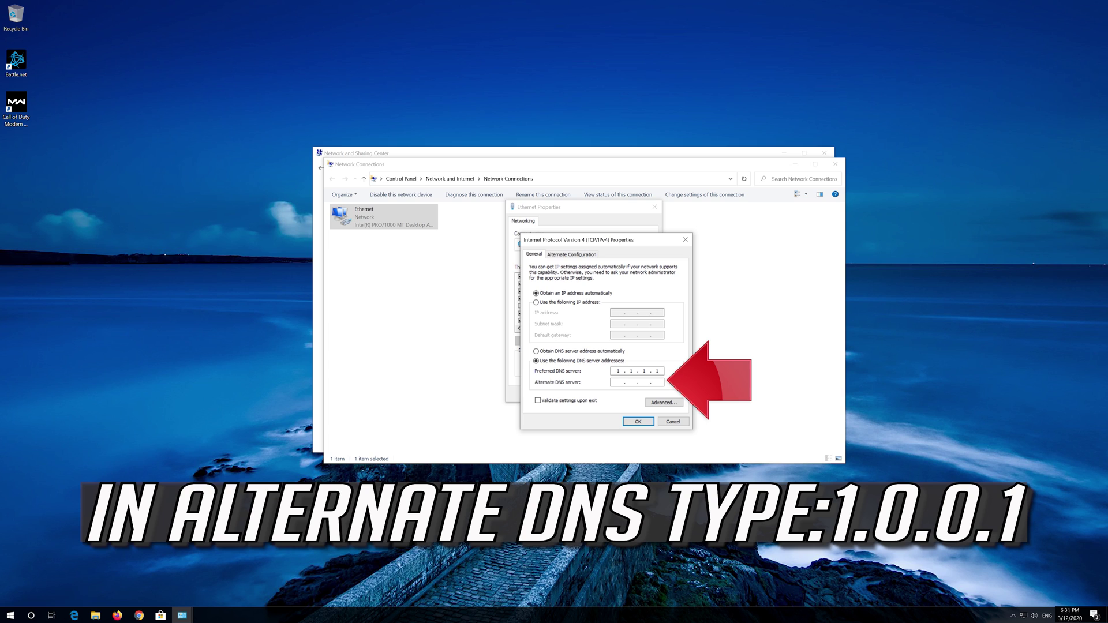
pyautogui.click(617, 381)
pyautogui.write('1.0.0.')
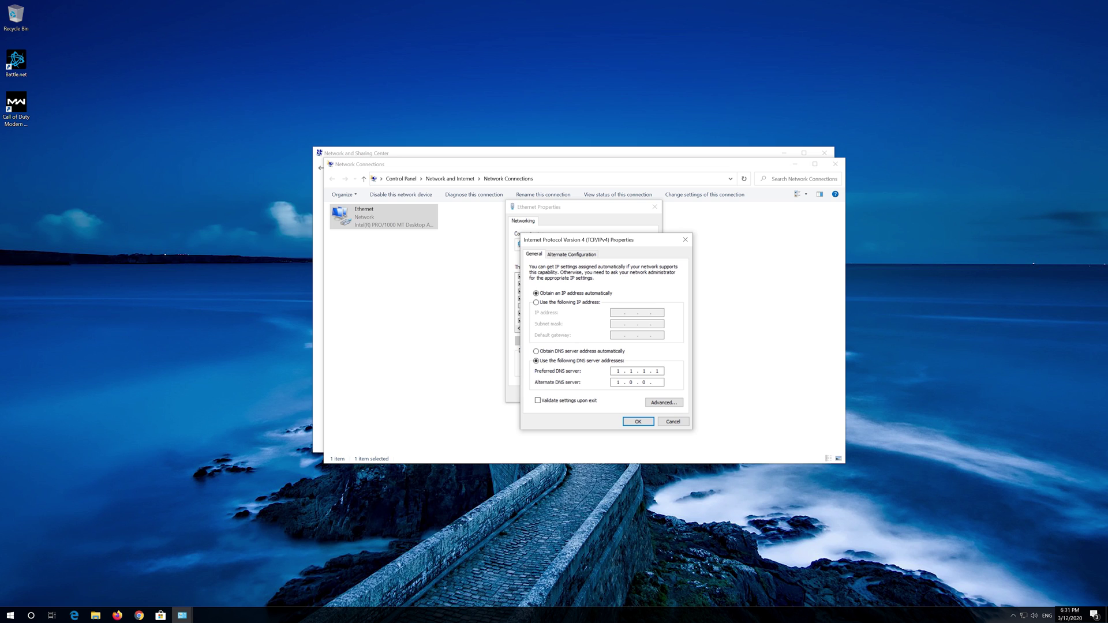
pyautogui.write('1')
pyautogui.click(640, 422)
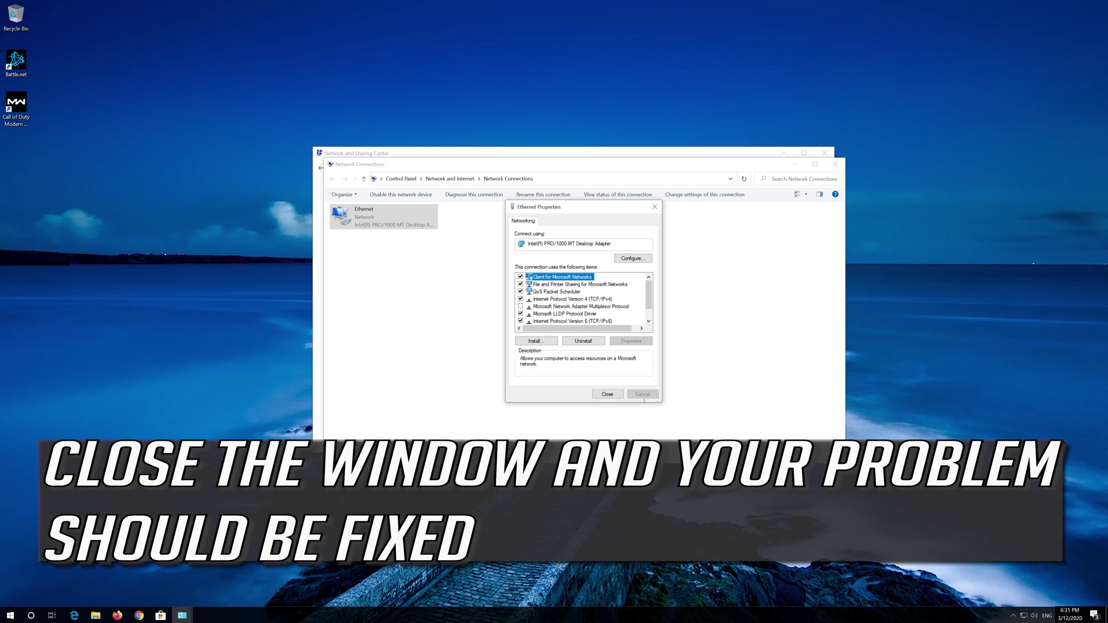